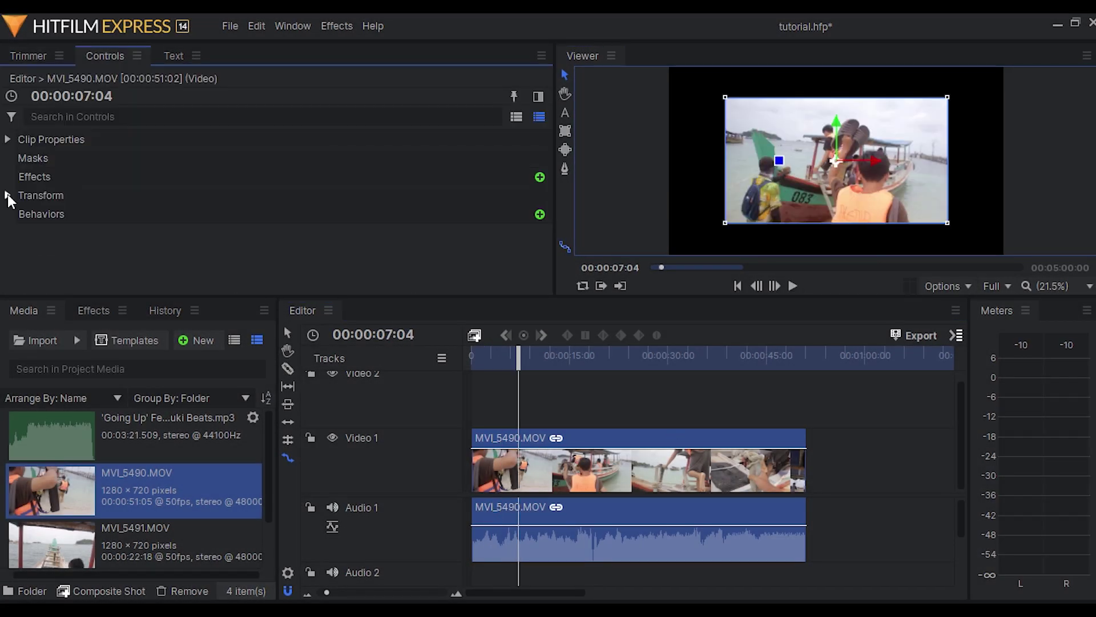
Step: Expand the clip's Transform properties and review the BELITUNG edit with its boat clips and music
left_click(21, 195)
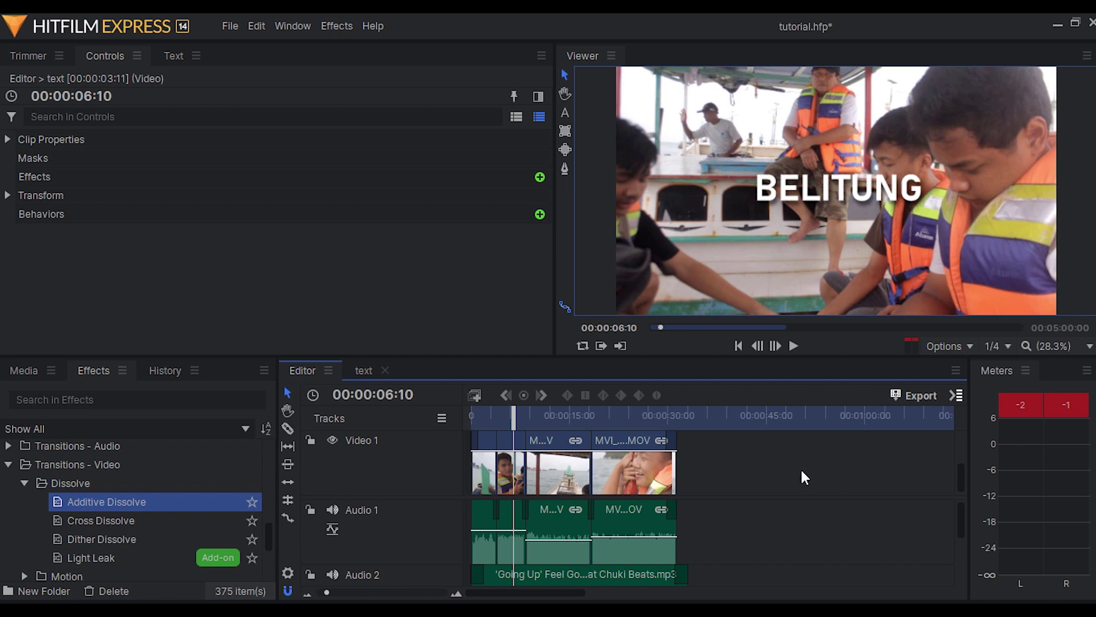
mouse_move(961, 470)
left_mouse_down()
mouse_move(961, 458)
mouse_move(961, 470)
left_mouse_up()
left_click(481, 412)
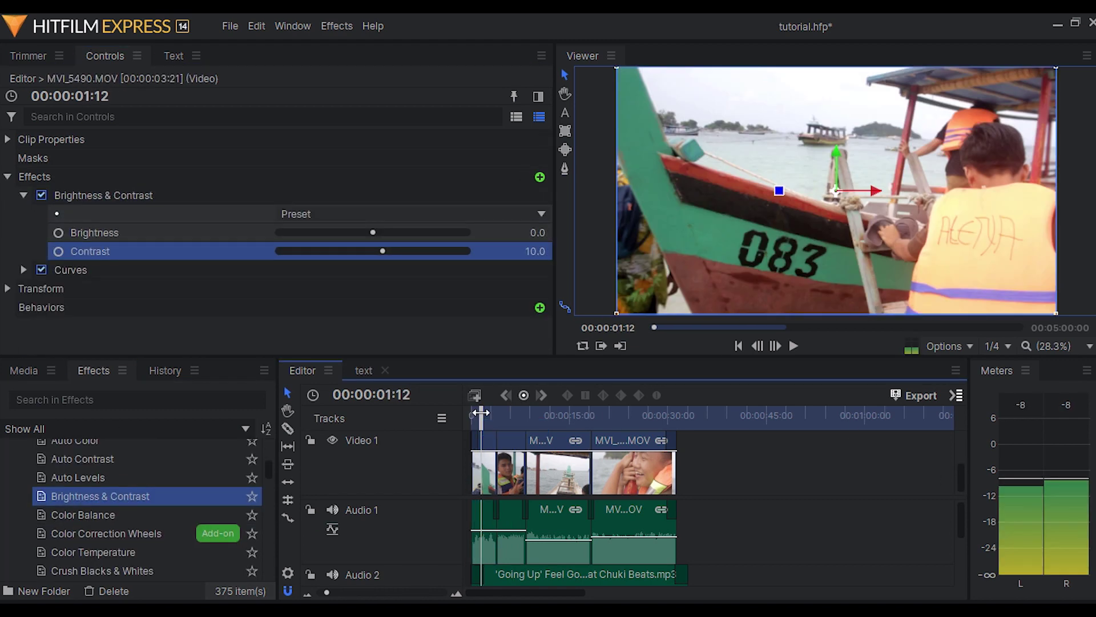
left_click(23, 270)
scroll(548, 214, "up", 3)
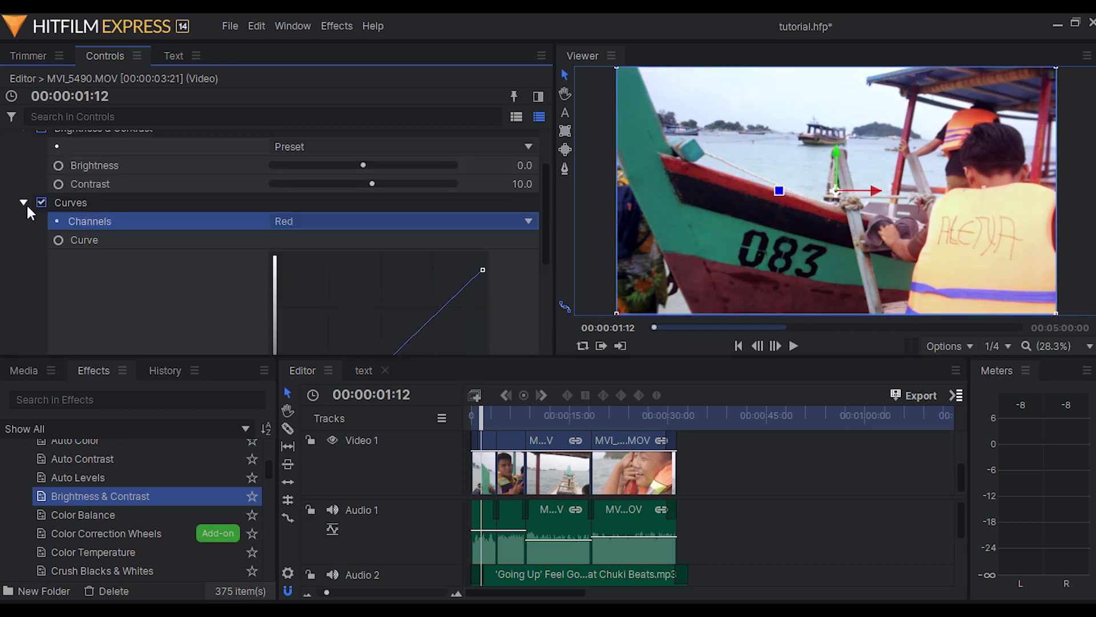
key("Home")
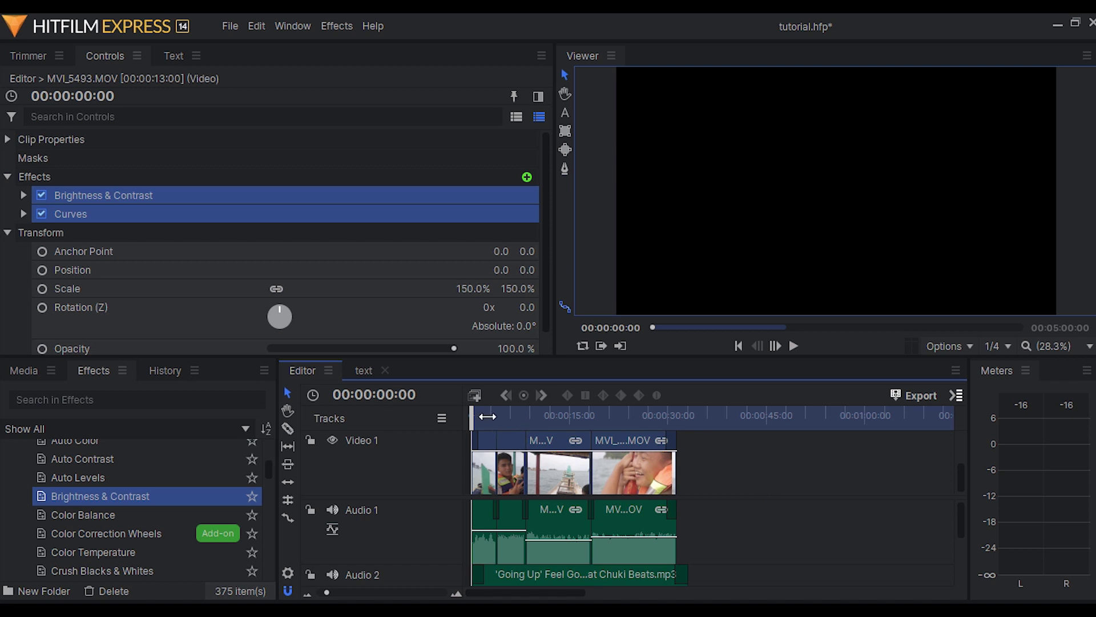
left_click(488, 415)
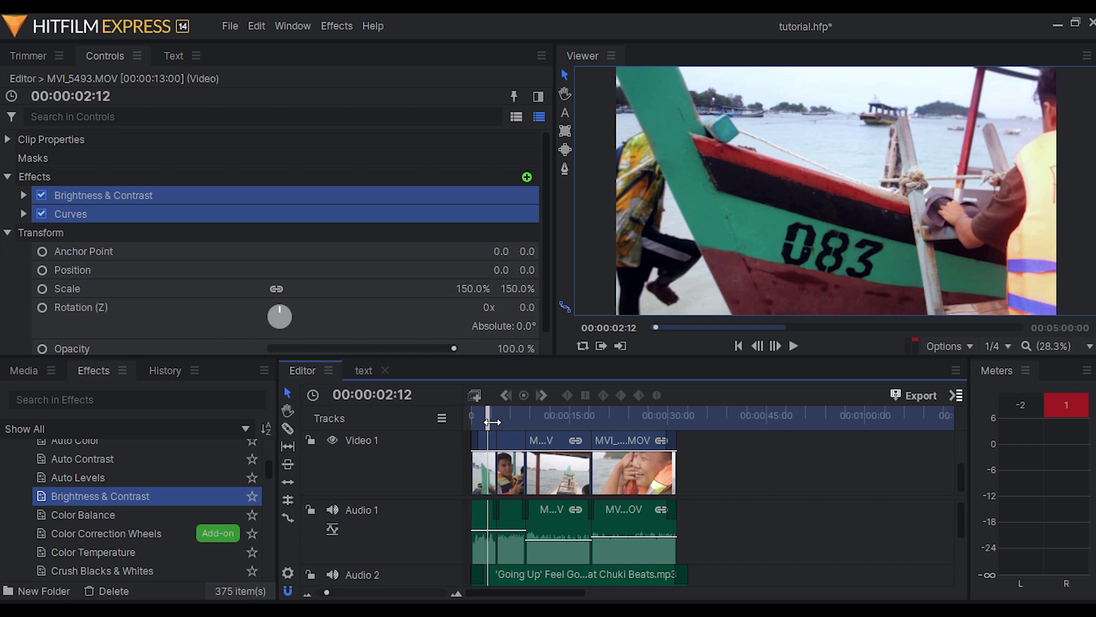
left_click(528, 426)
left_click(598, 418)
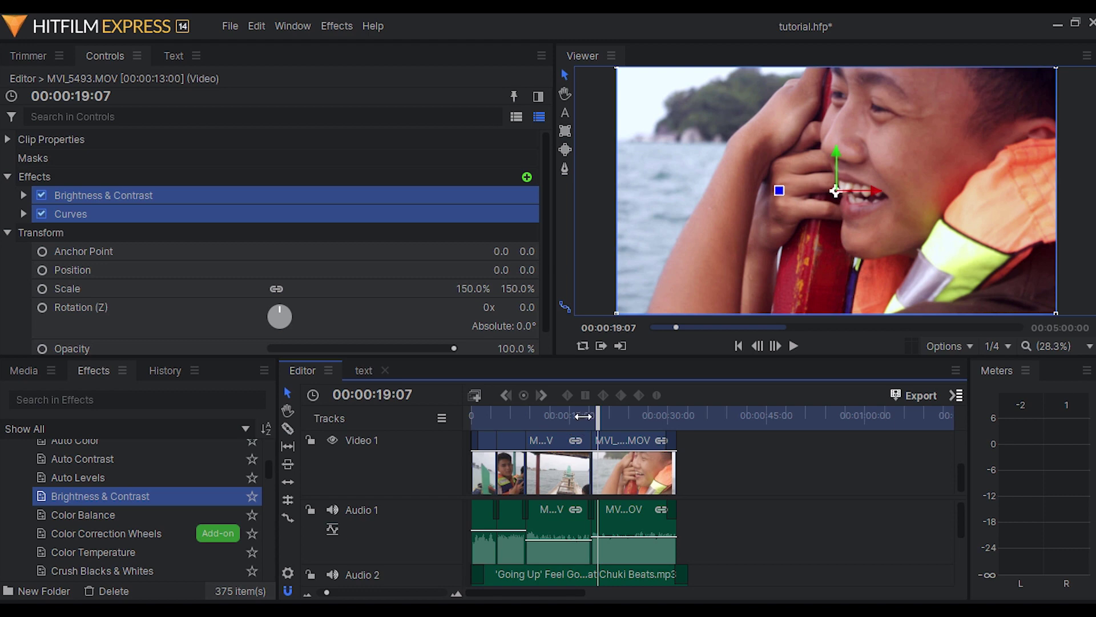
right_click(592, 417)
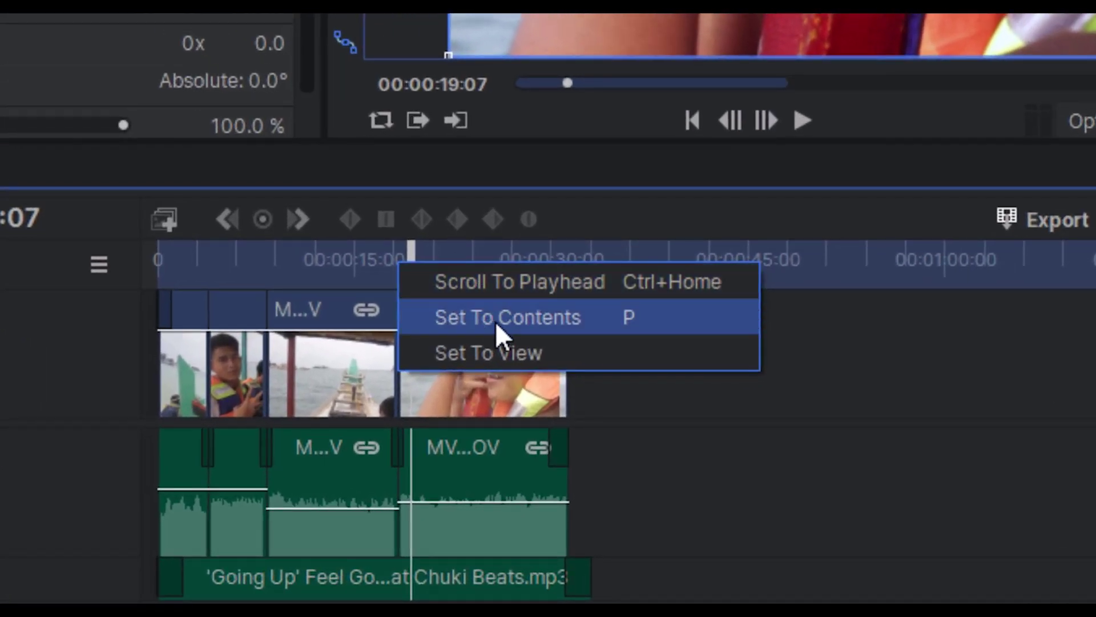
Step: Set the work area to the full timeline contents and add the contents to the export queue
left_click(495, 318)
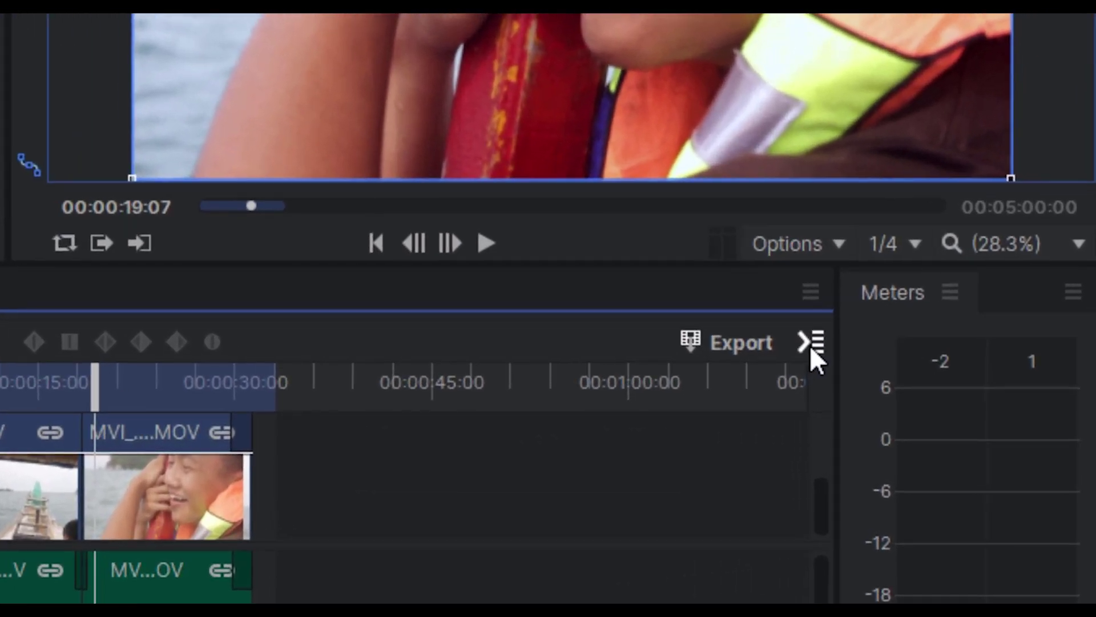
left_click(816, 345)
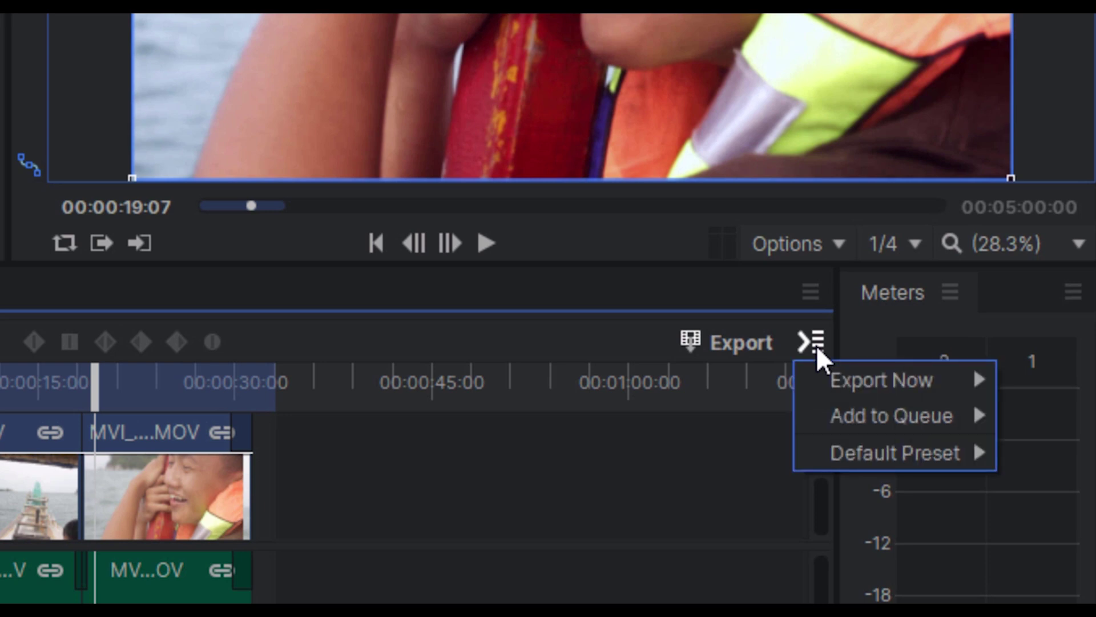
mouse_move(876, 382)
mouse_move(888, 413)
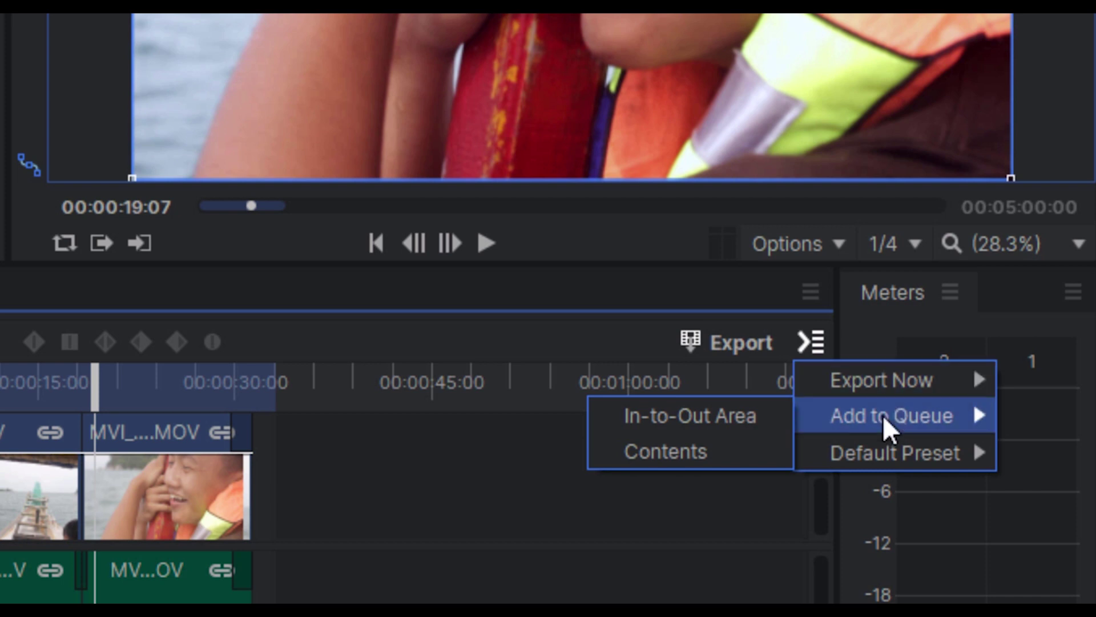
left_click(725, 449)
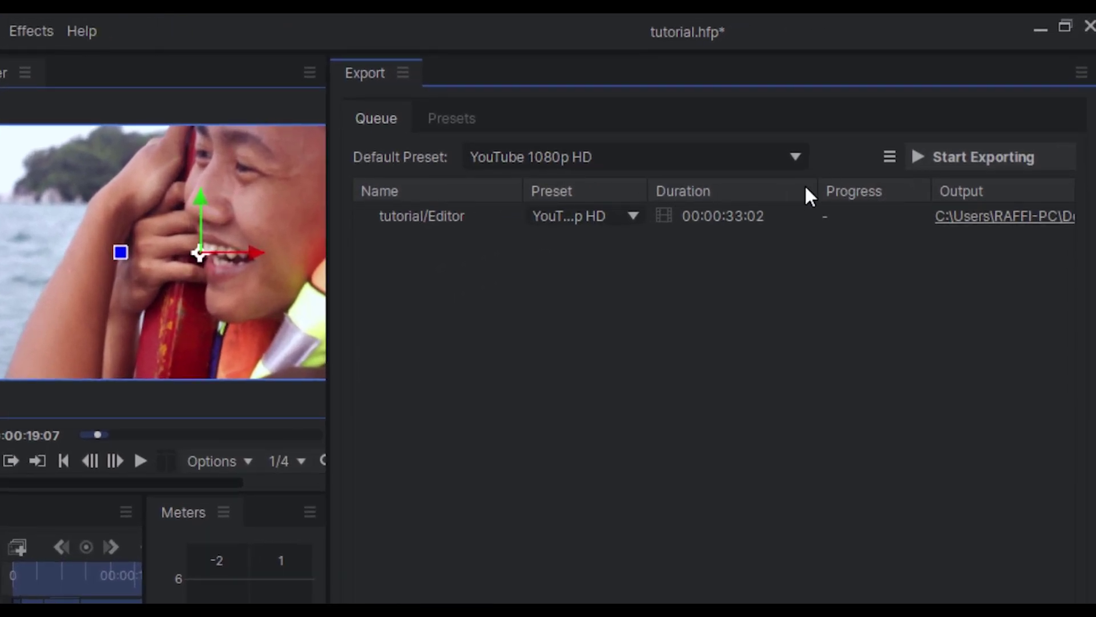
Step: Keep YouTube 1080p HD as the queued export's preset and choose its output location
left_click(622, 216)
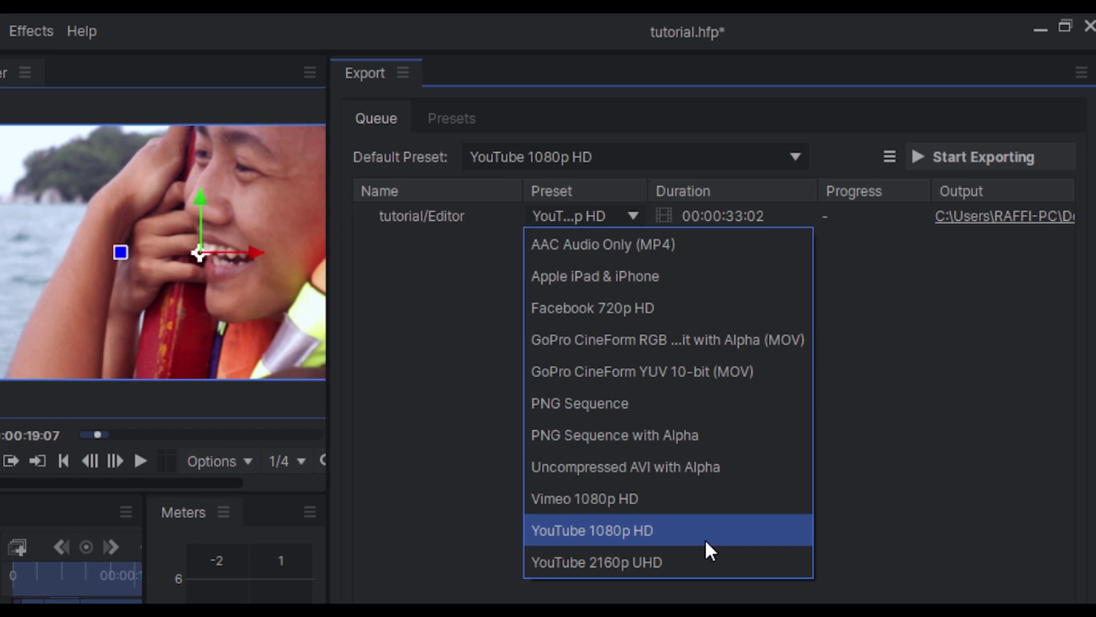
left_click(904, 531)
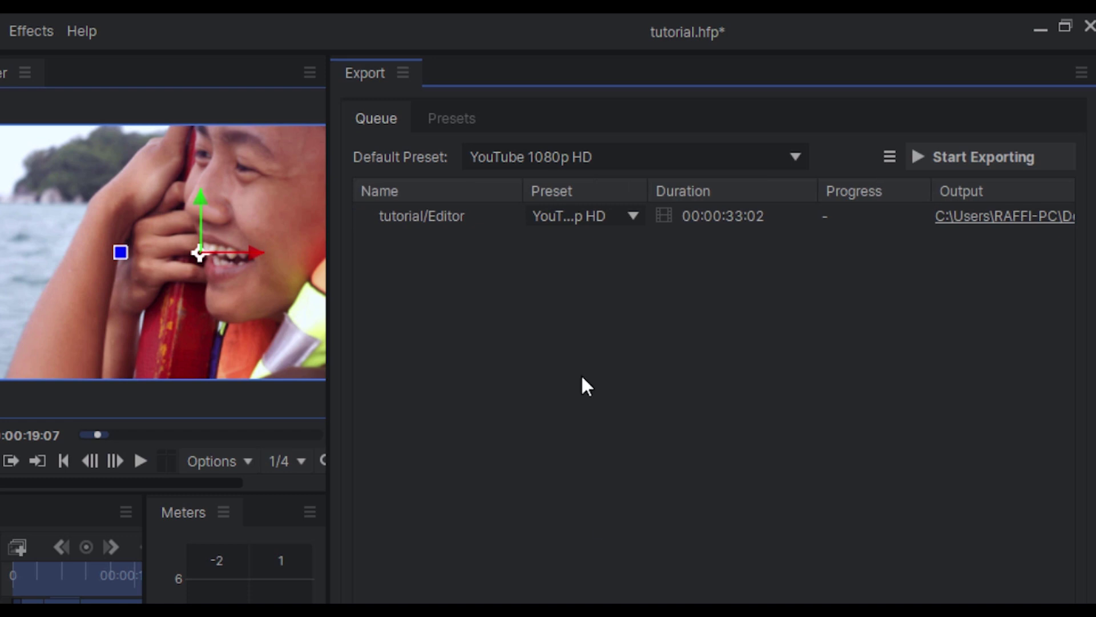
left_click(578, 215)
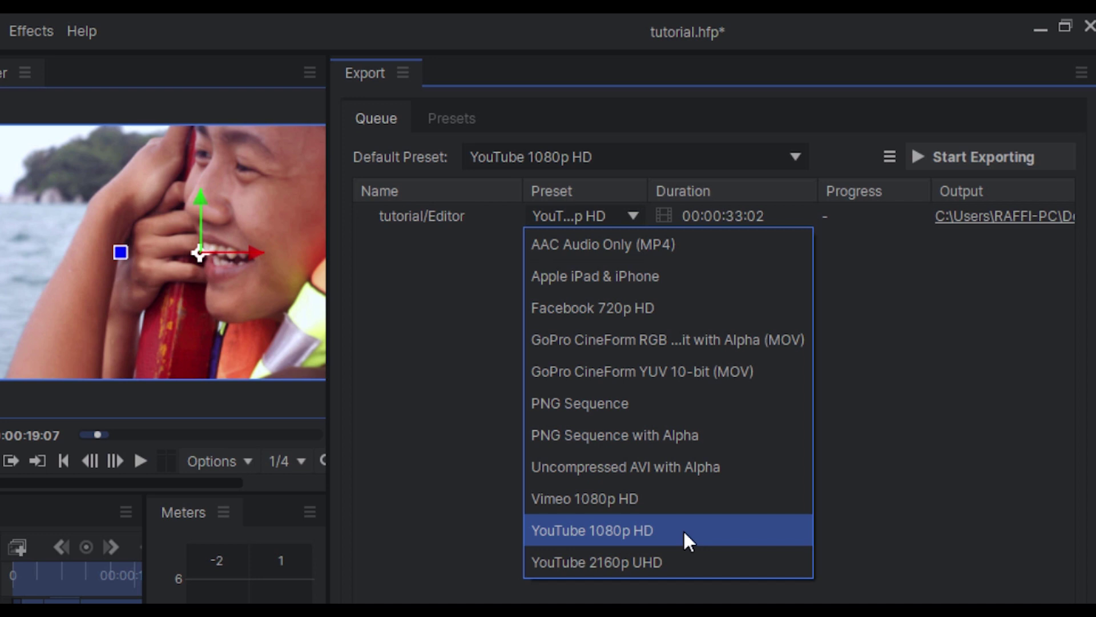
left_click(683, 529)
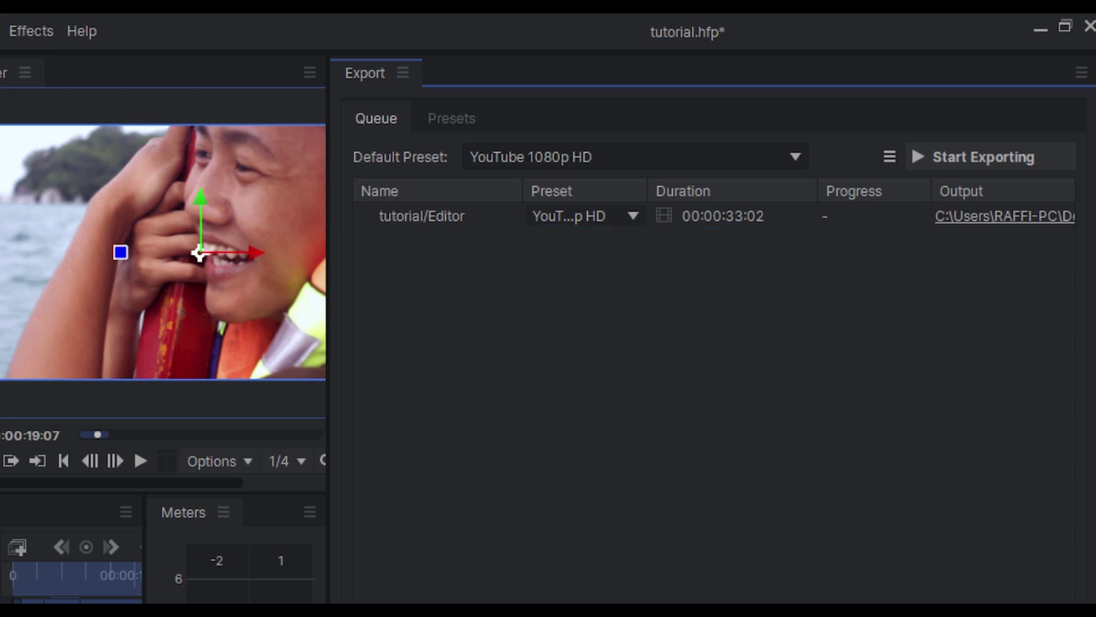
left_click(1005, 215)
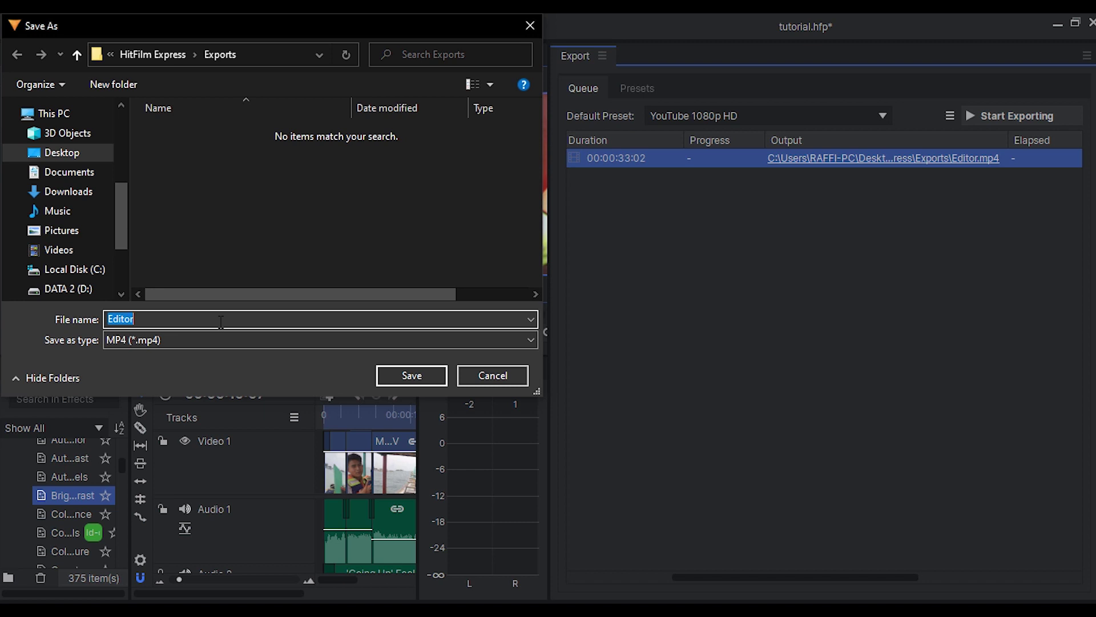
Step: Save the output as videomantap.mp4 and render the export until it shows Finished
type("videomantap")
left_click(407, 377)
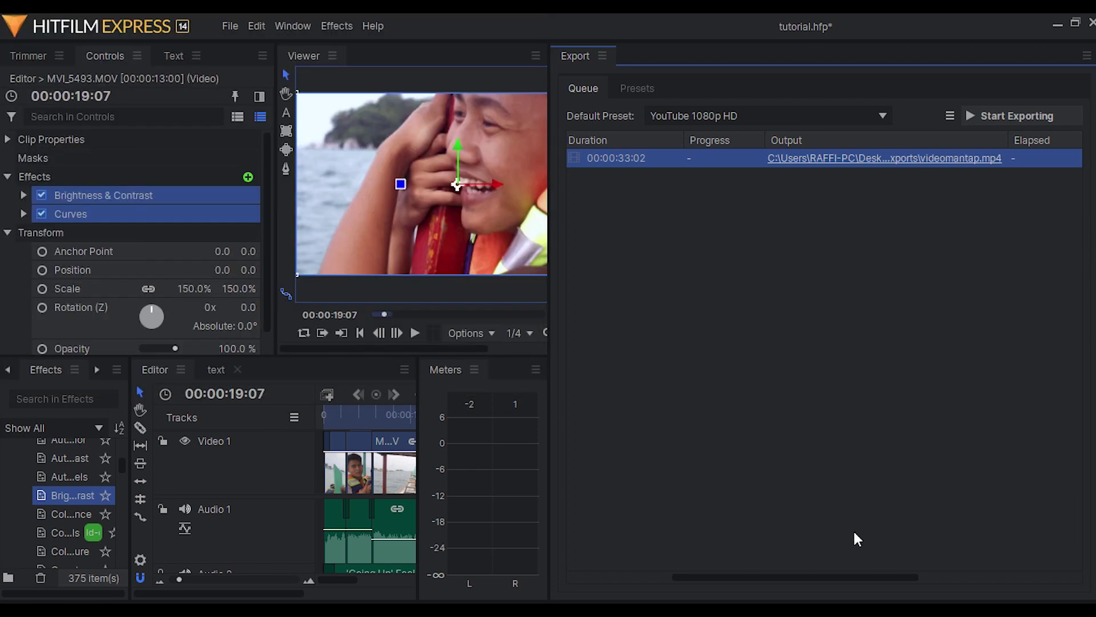
left_click_drag(858, 576, 725, 577)
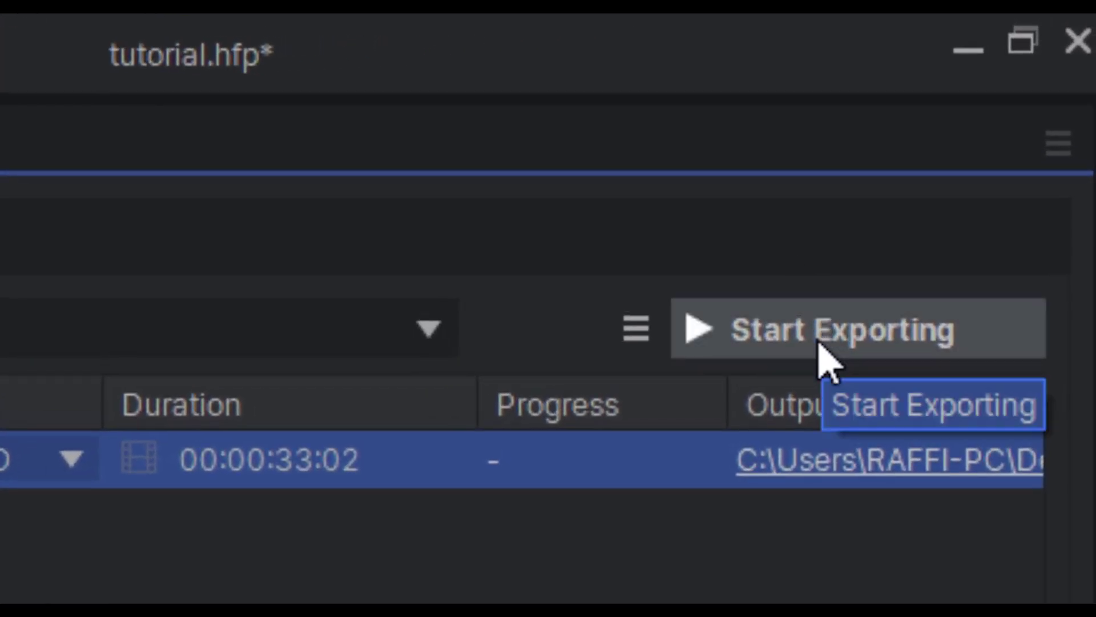
left_click(821, 344)
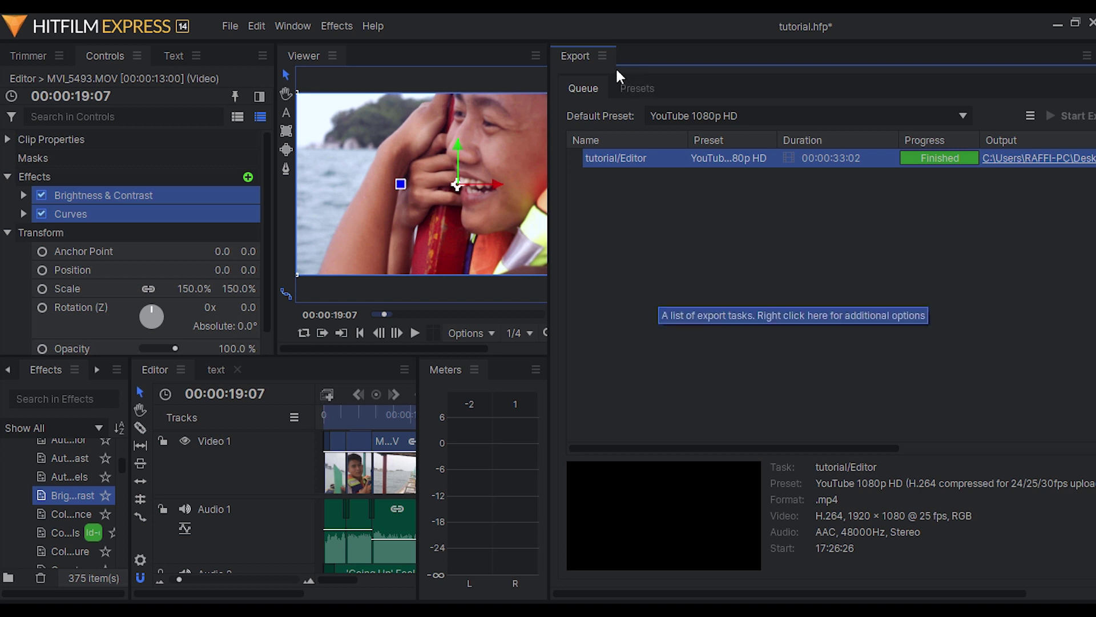
left_click(602, 57)
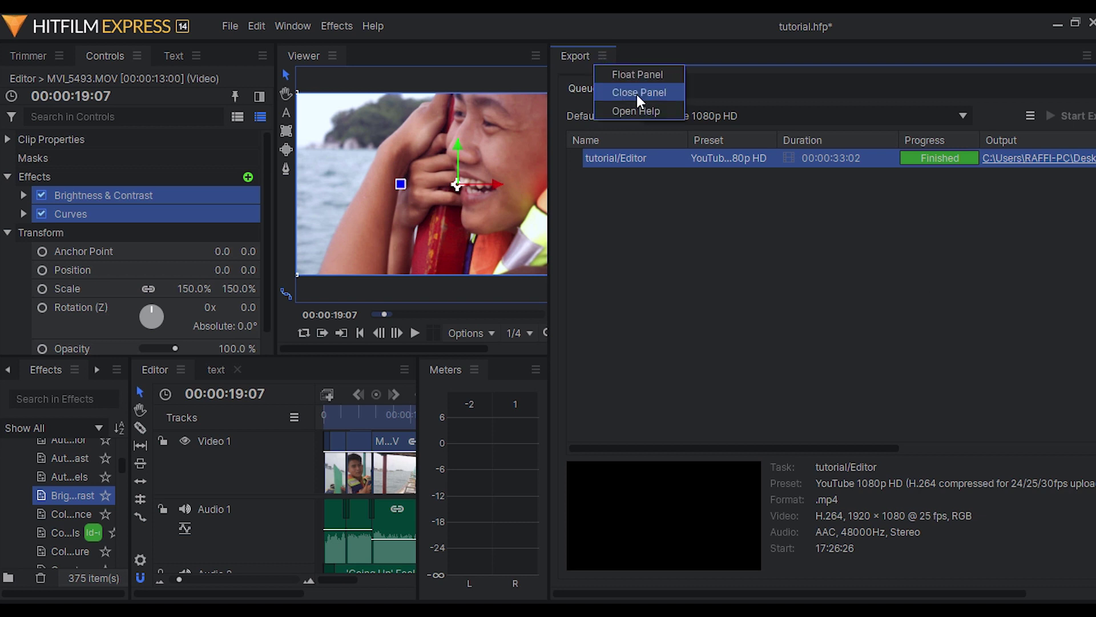
Step: Close the export queue, then mark In at 00:00:08:07 and Out at 00:00:18:07
left_click(635, 91)
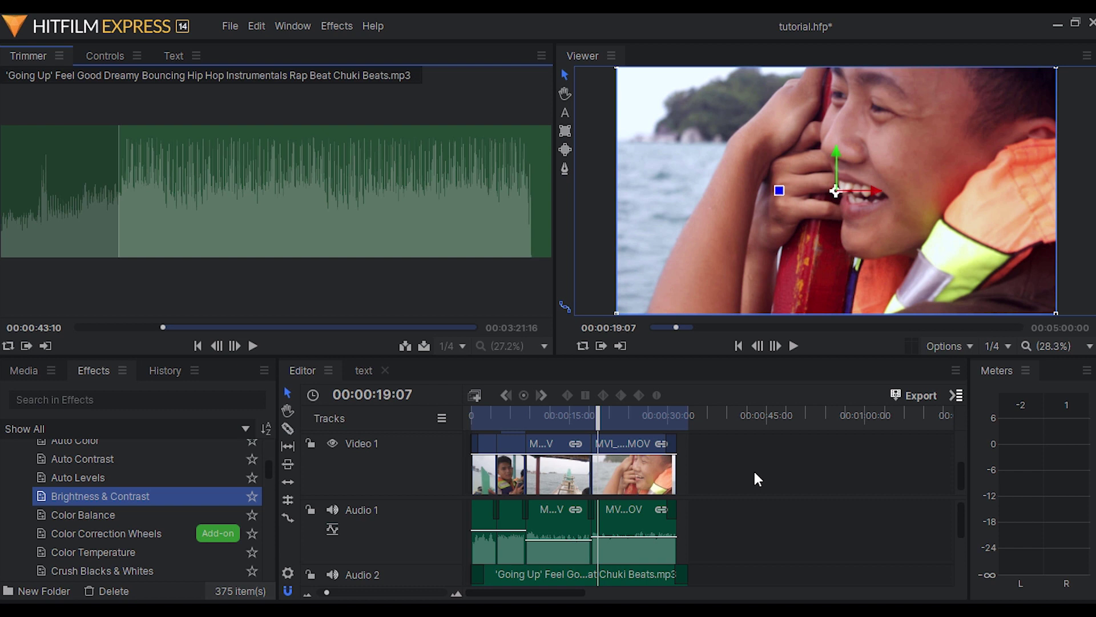
left_click_drag(526, 419, 588, 418)
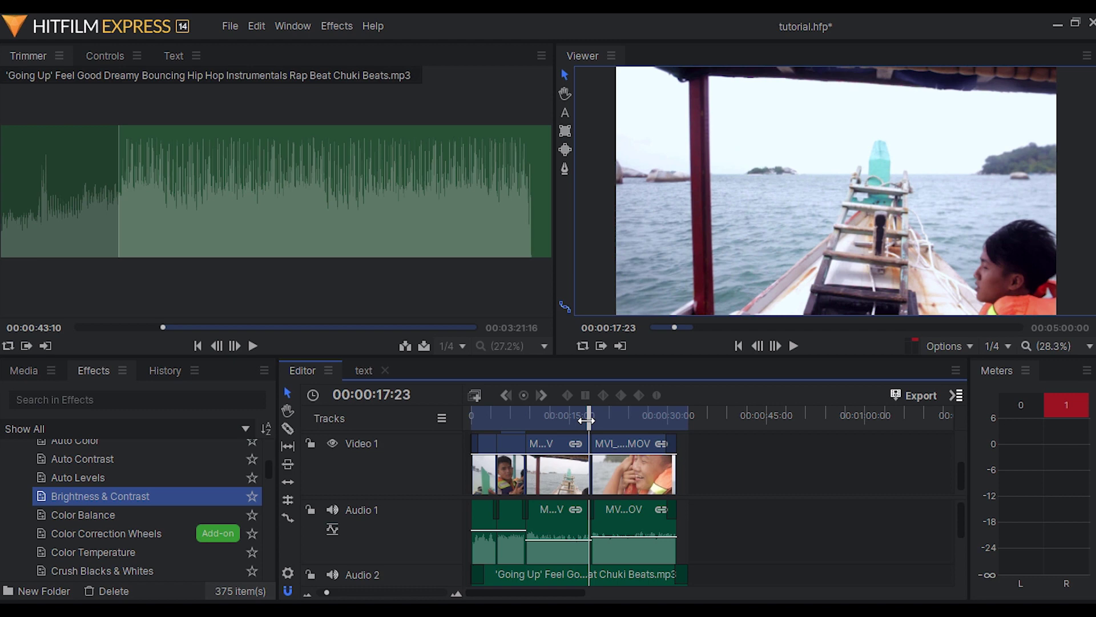
left_click_drag(586, 420, 523, 420)
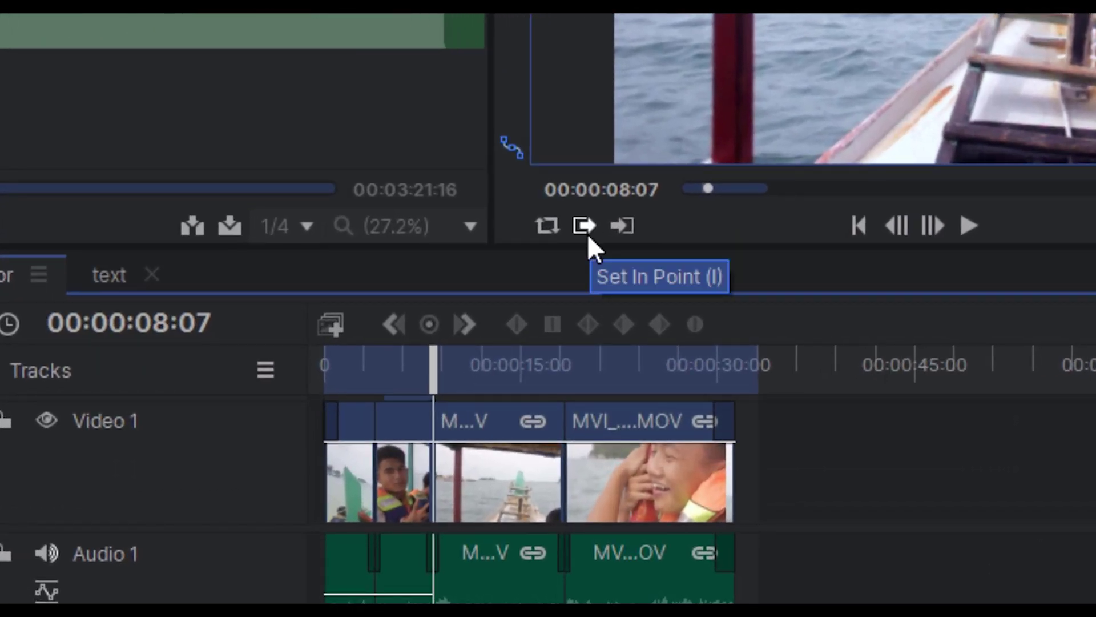
left_click(581, 225)
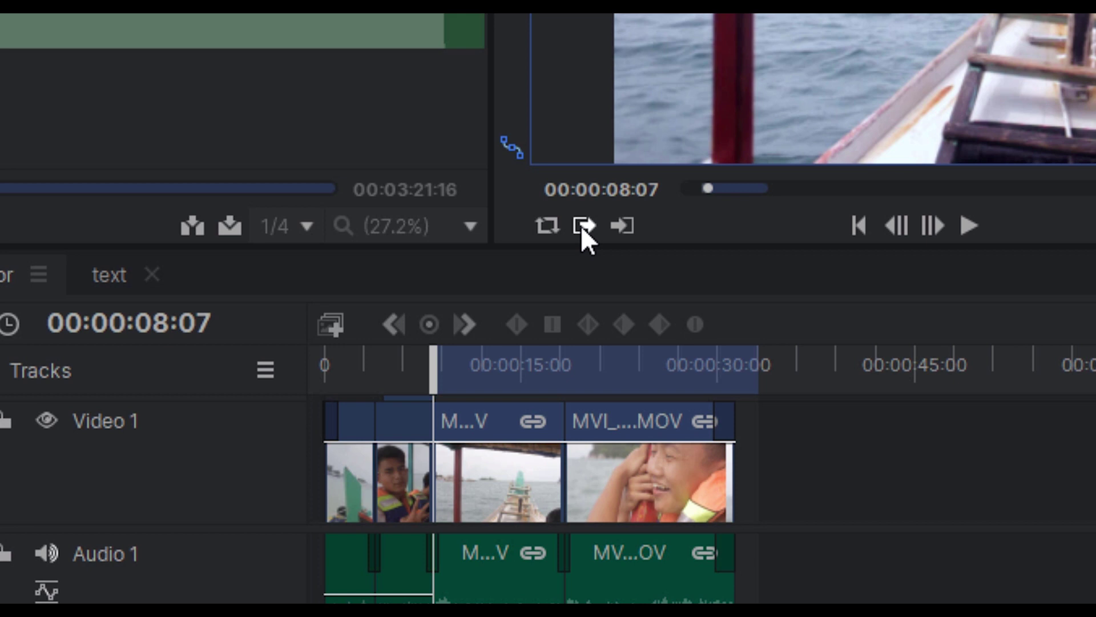
left_click_drag(431, 367, 563, 368)
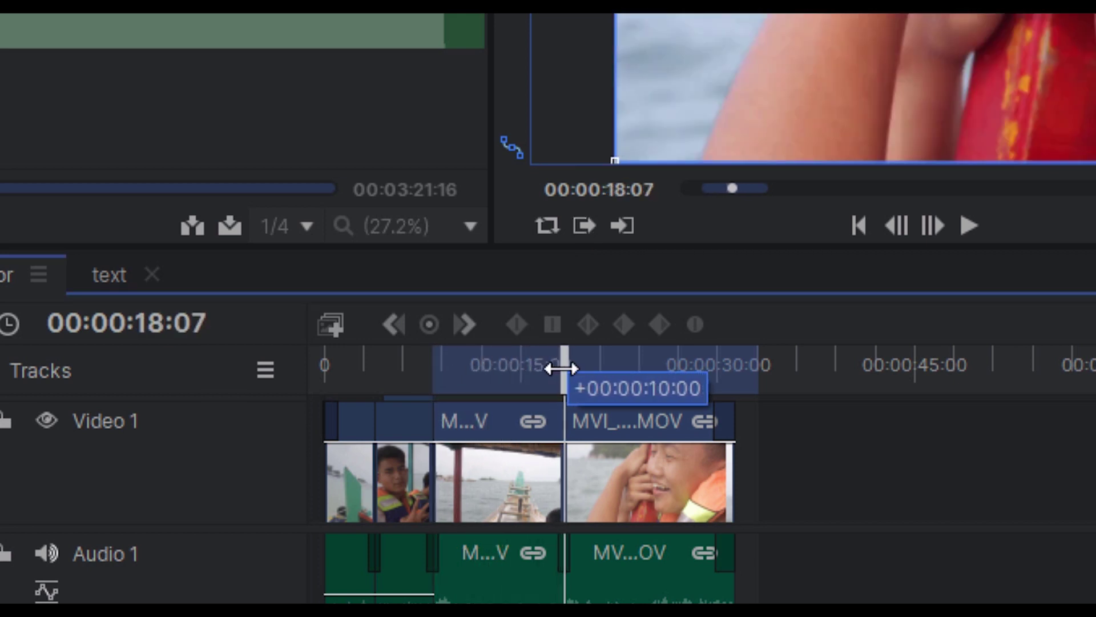
left_click(622, 233)
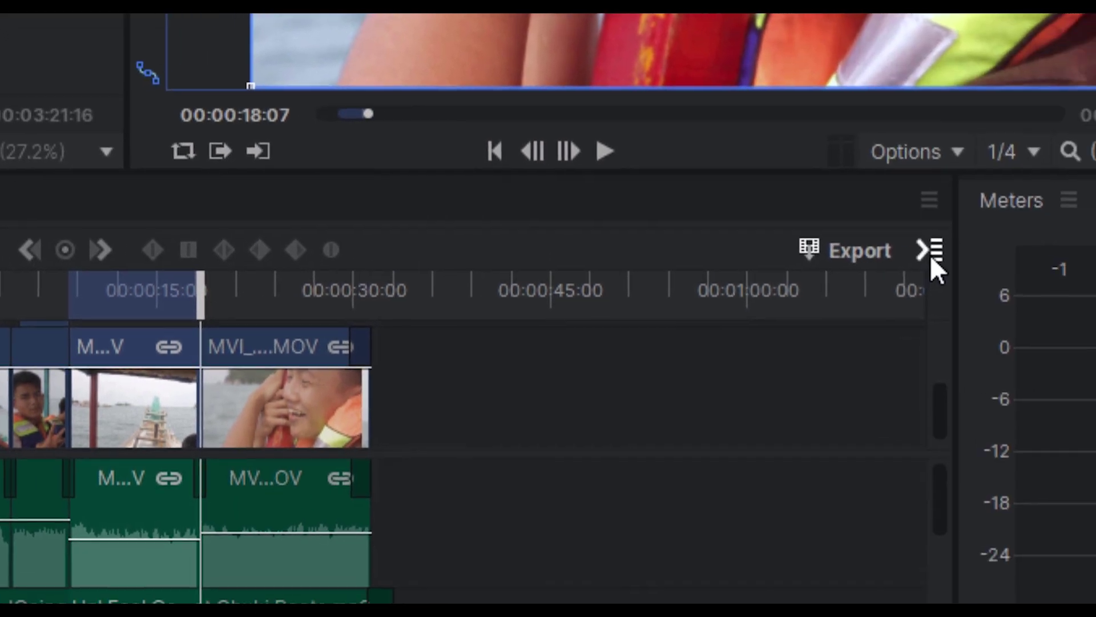
Step: Queue the 10-second In-to-Out area as a second YouTube 1080p HD export task
left_click(931, 252)
mouse_move(965, 319)
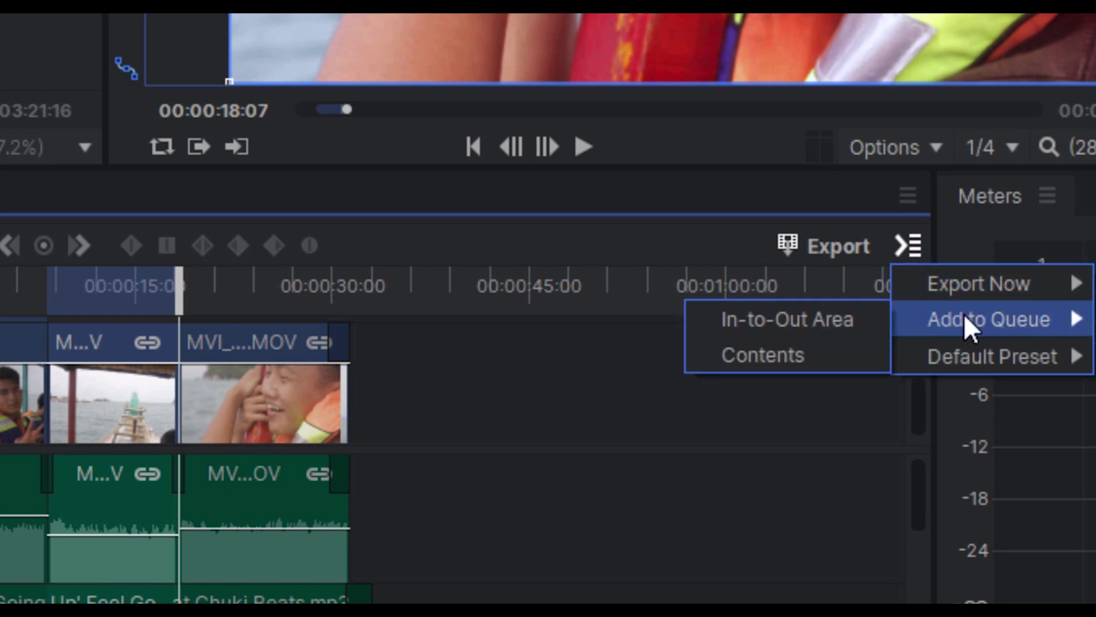
left_click(765, 320)
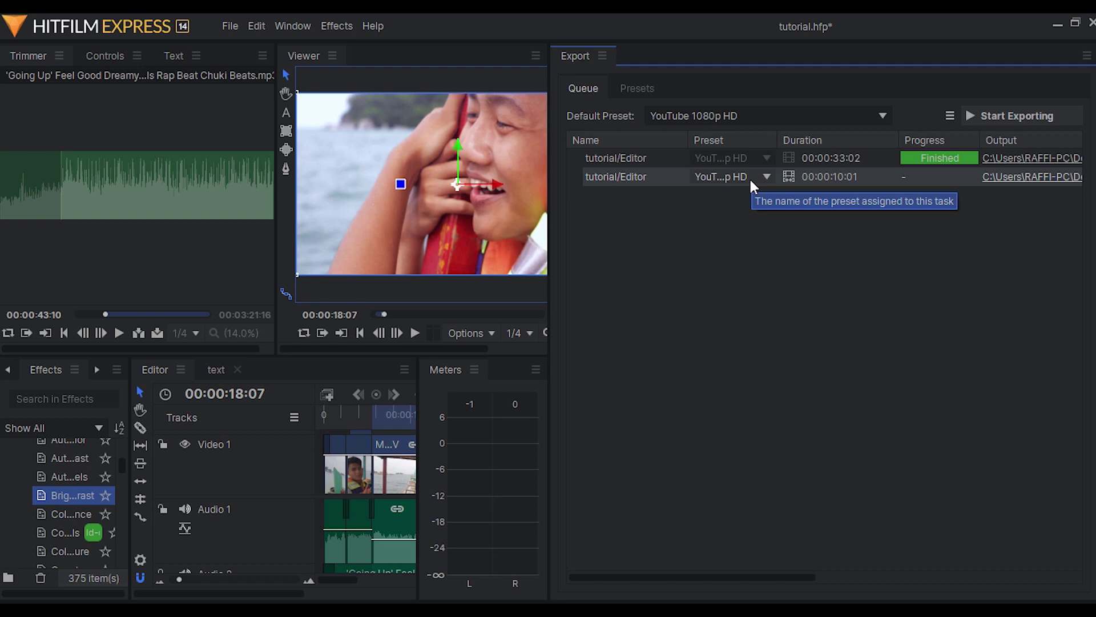
scroll(933, 252, "right", 3)
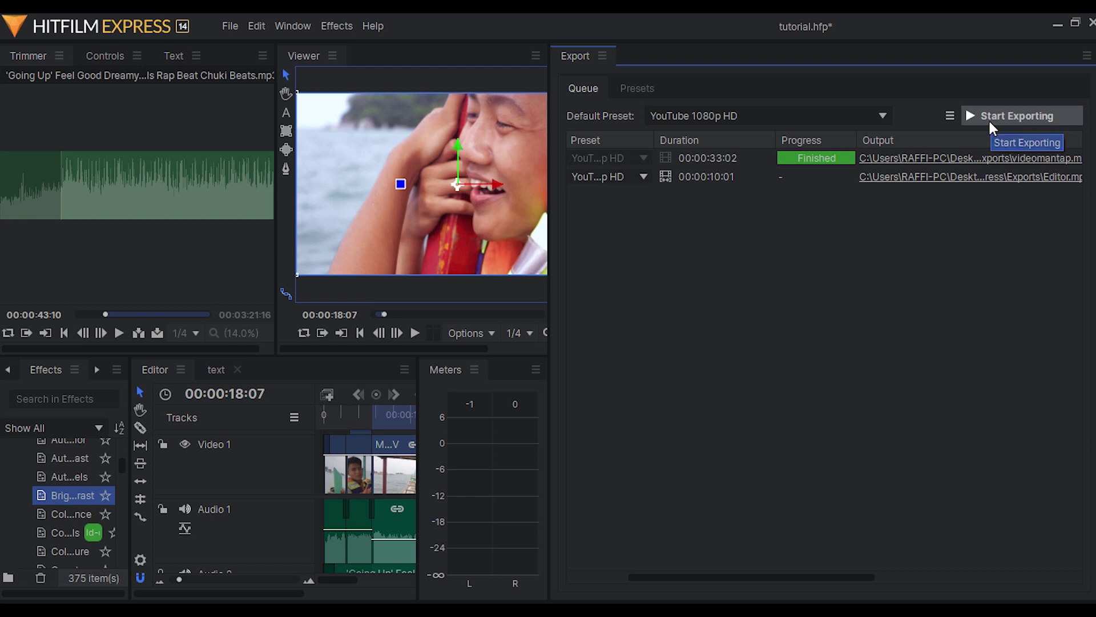
left_click(602, 56)
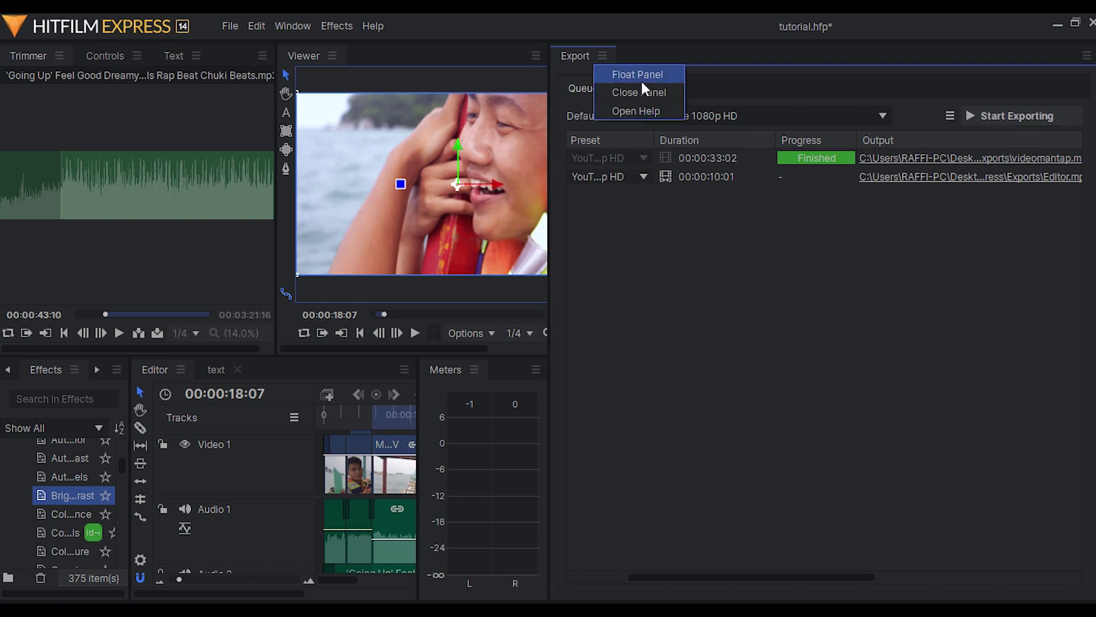
Step: Close the Export panel to return to the editing layout
left_click(647, 90)
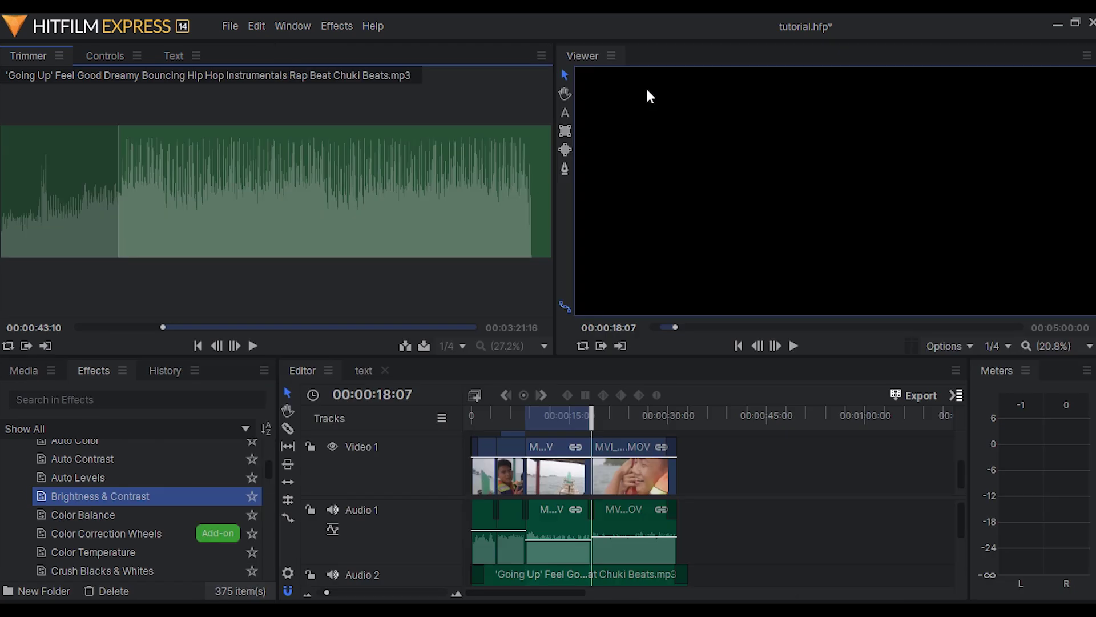